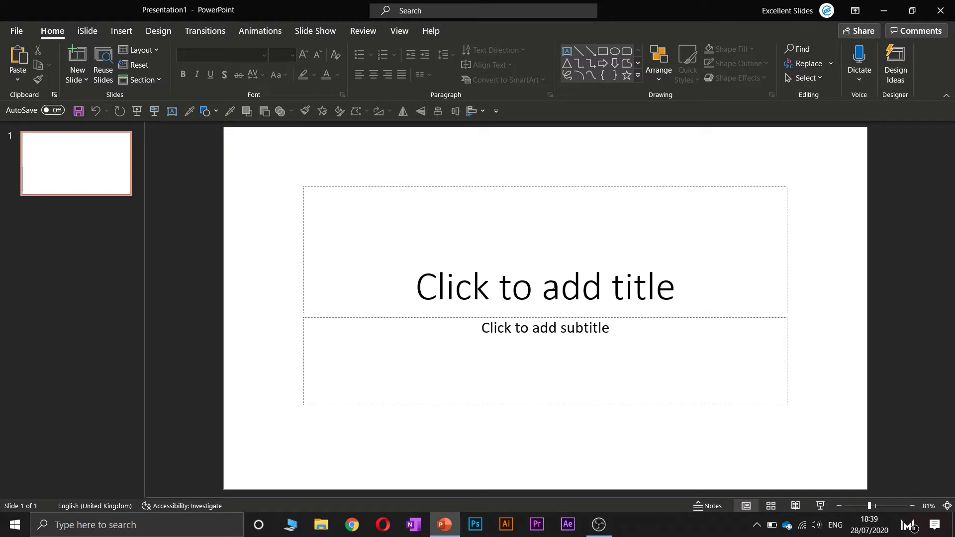
Step: Select both the title and subtitle placeholders and delete them
{"action": "left_click_drag", "start_coordinate": [277, 152], "coordinate": [858, 484]}
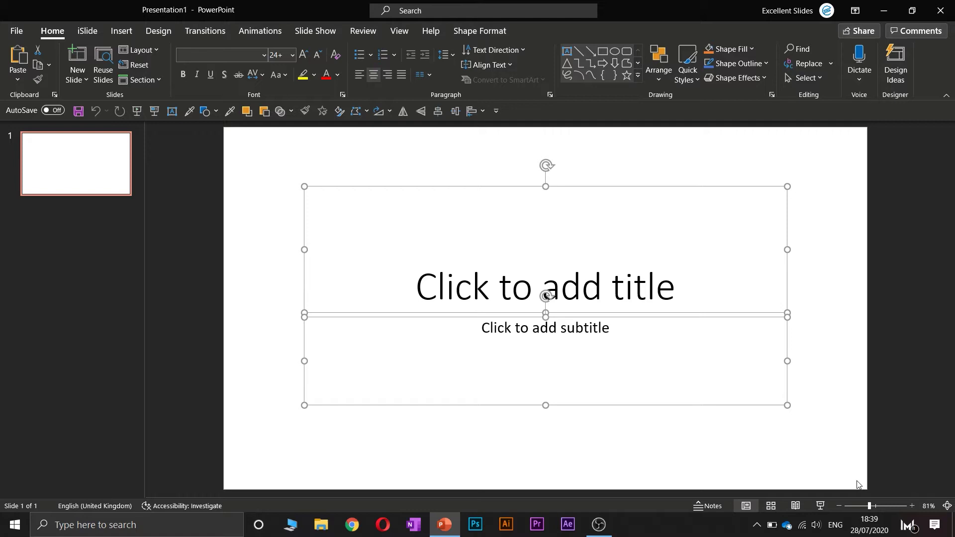
{"action": "key", "text": "Delete"}
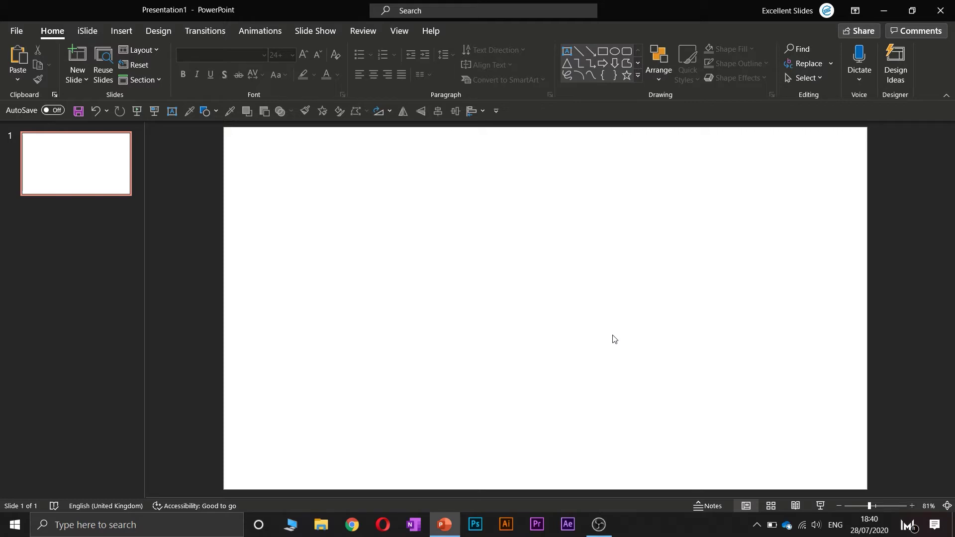
Step: Place an empty text box on the slide, slightly left of and above centre
{"action": "left_click", "coordinate": [132, 35]}
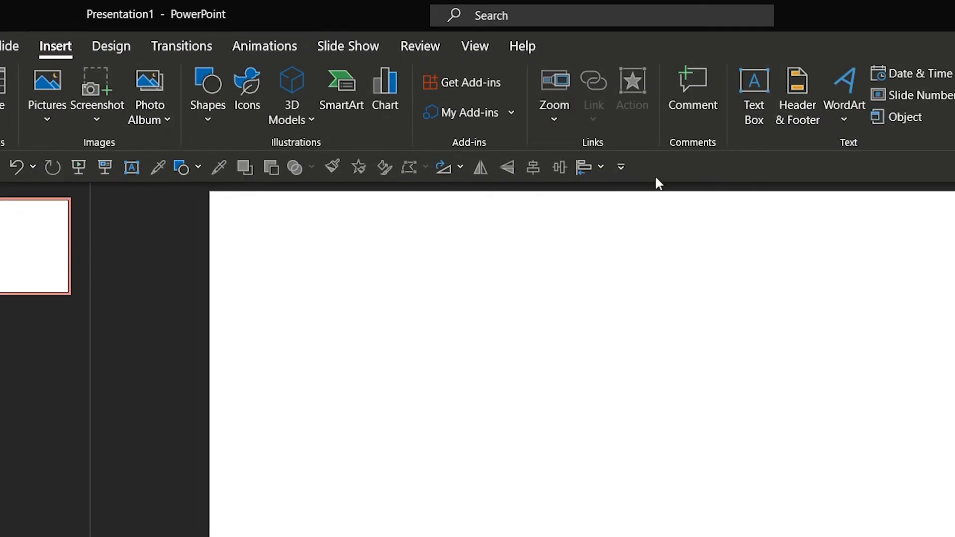
{"action": "left_click", "coordinate": [752, 110]}
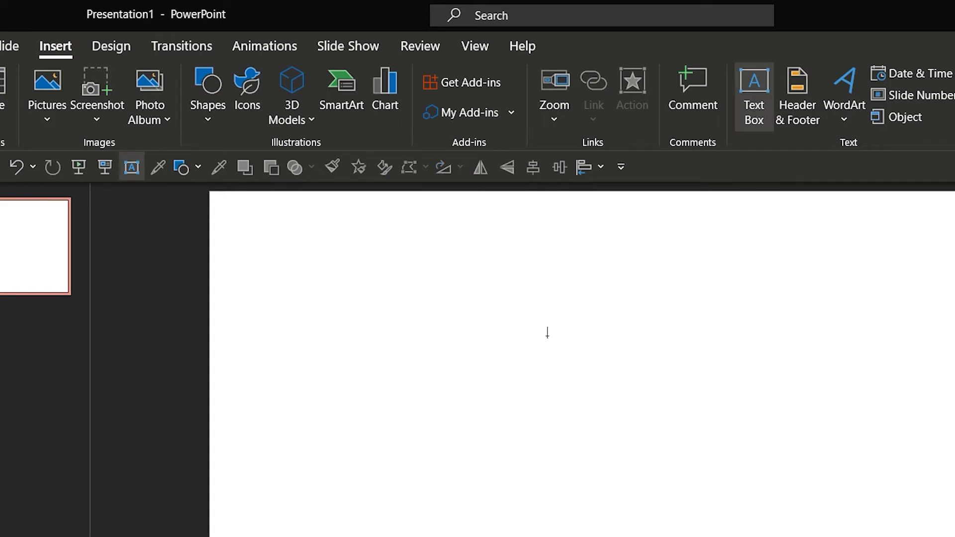
{"action": "left_click", "coordinate": [475, 332]}
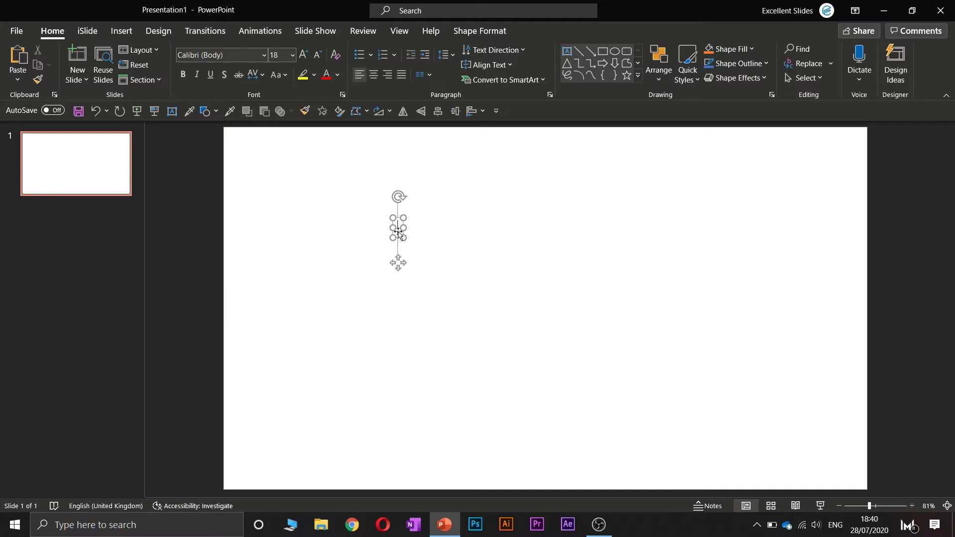
{"action": "scroll", "coordinate": [401, 239], "scroll_direction": "up", "scroll_amount": 10}
{"action": "scroll", "coordinate": [533, 301], "scroll_direction": "down", "scroll_amount": 10}
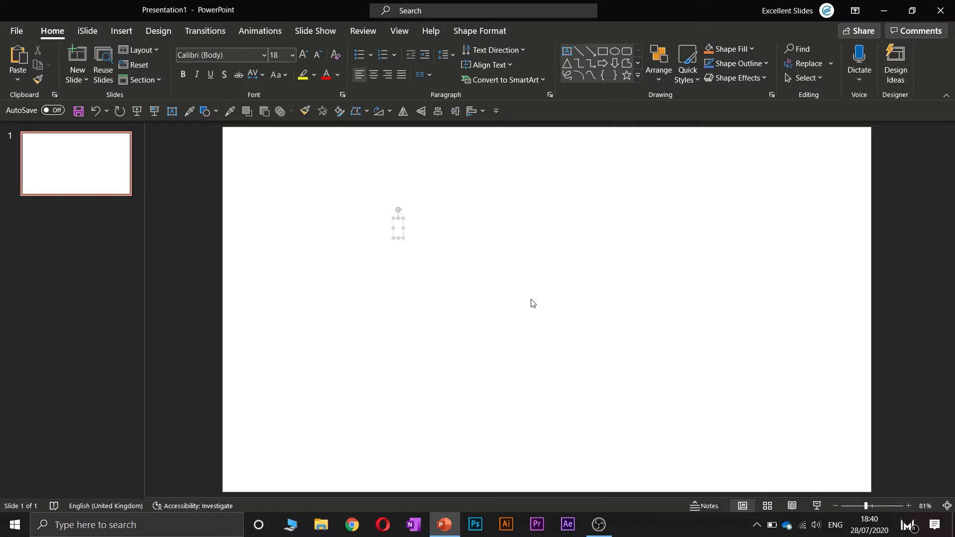
{"action": "scroll", "coordinate": [448, 280], "scroll_direction": "up", "scroll_amount": 3}
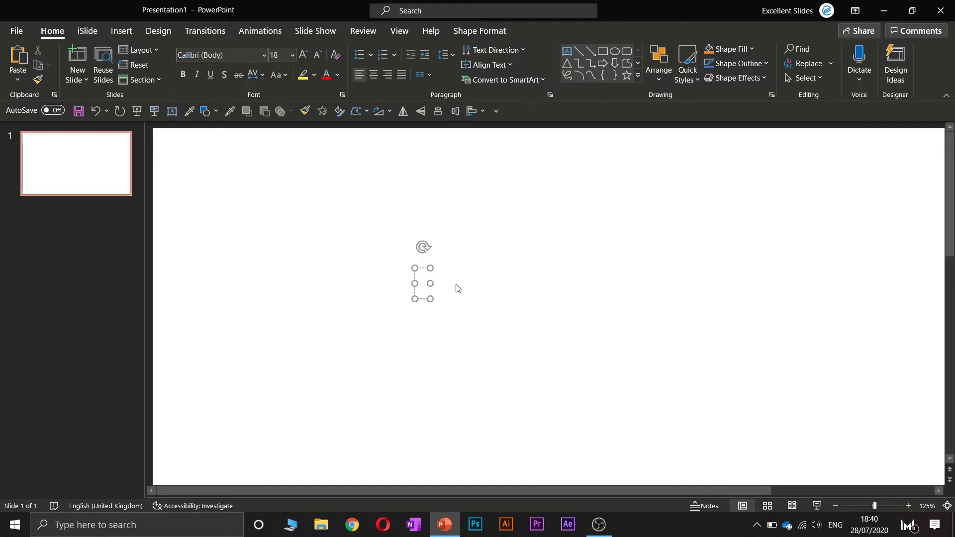
Step: Type =lorem(1) in the text box to generate a lorem ipsum paragraph
{"action": "type", "text": "="}
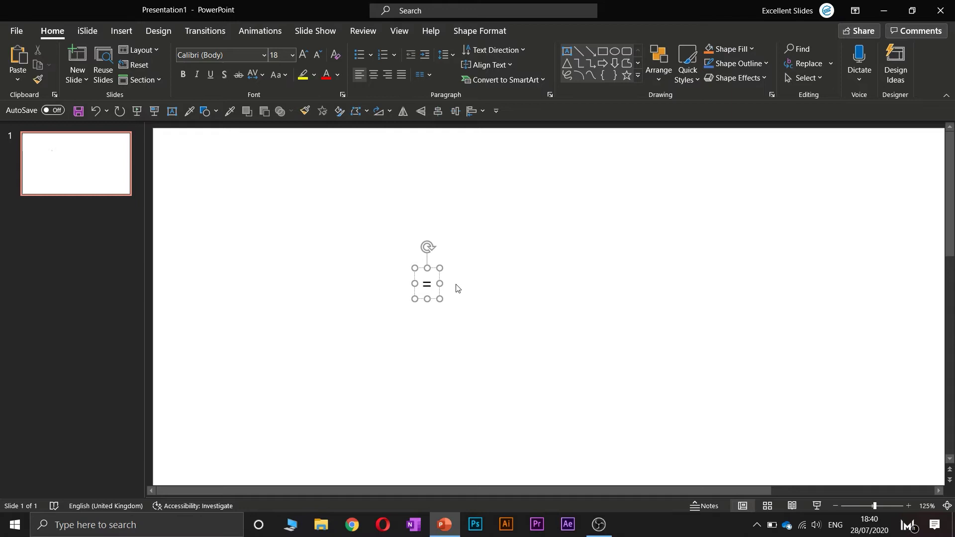
{"action": "type", "text": "lorem"}
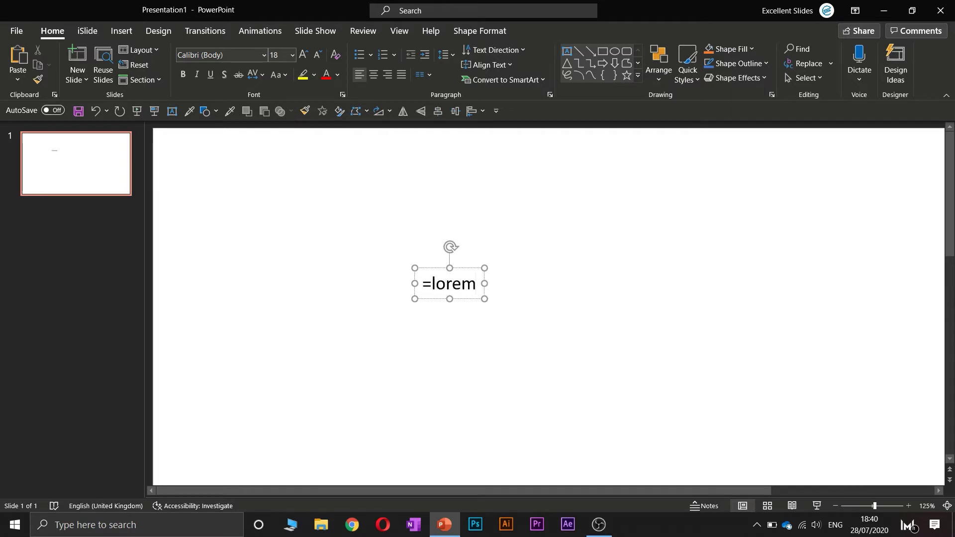
{"action": "scroll", "coordinate": [462, 293], "scroll_direction": "down", "scroll_amount": 4}
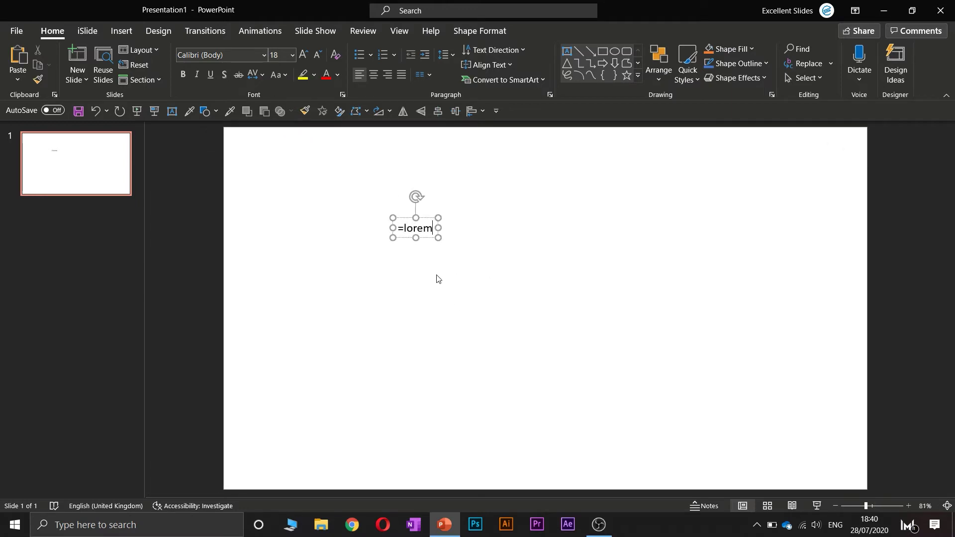
{"action": "type", "text": "()"}
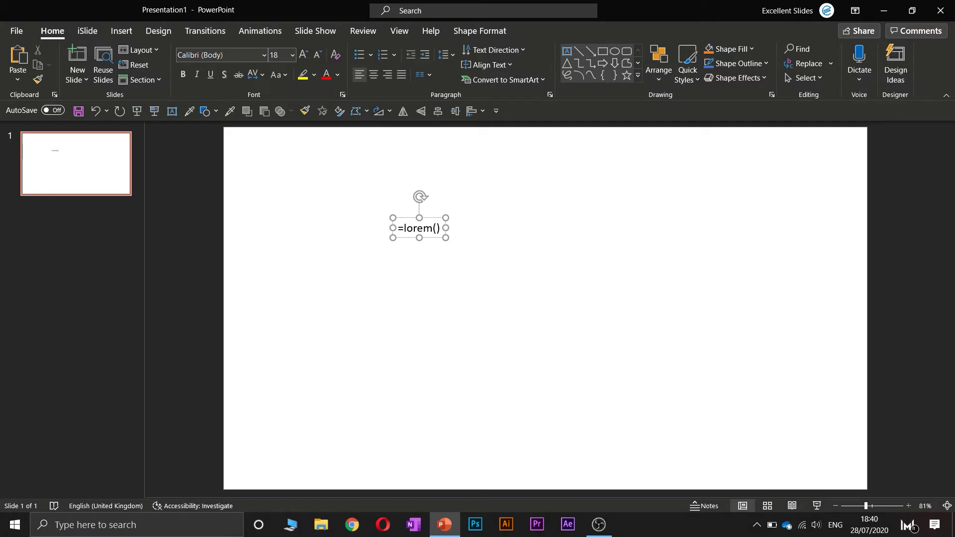
{"action": "type", "text": "1"}
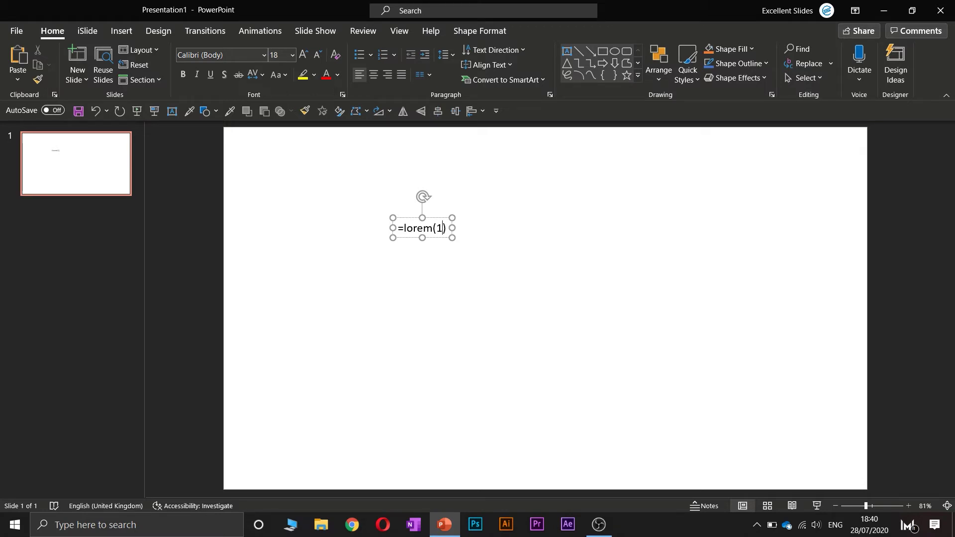
{"action": "scroll", "coordinate": [439, 234], "scroll_direction": "up", "scroll_amount": 10, "text": "ctrl"}
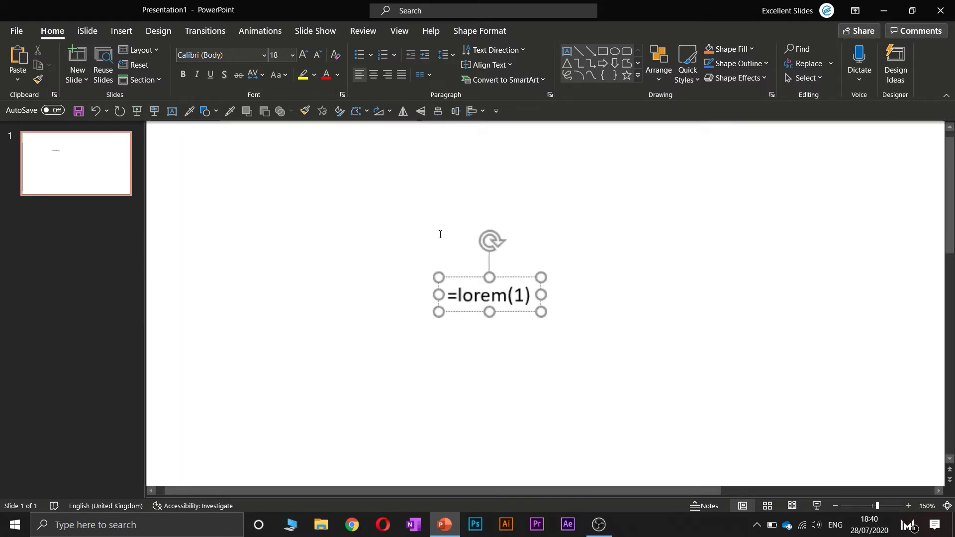
{"action": "scroll", "coordinate": [541, 342], "scroll_direction": "down", "scroll_amount": 8, "text": "ctrl"}
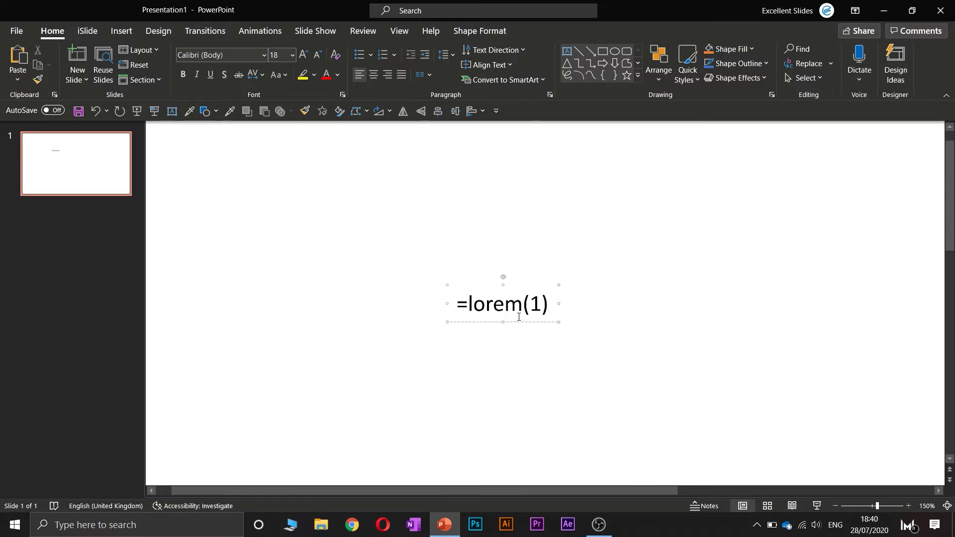
{"action": "scroll", "coordinate": [428, 256], "scroll_direction": "down", "scroll_amount": 2, "text": "ctrl"}
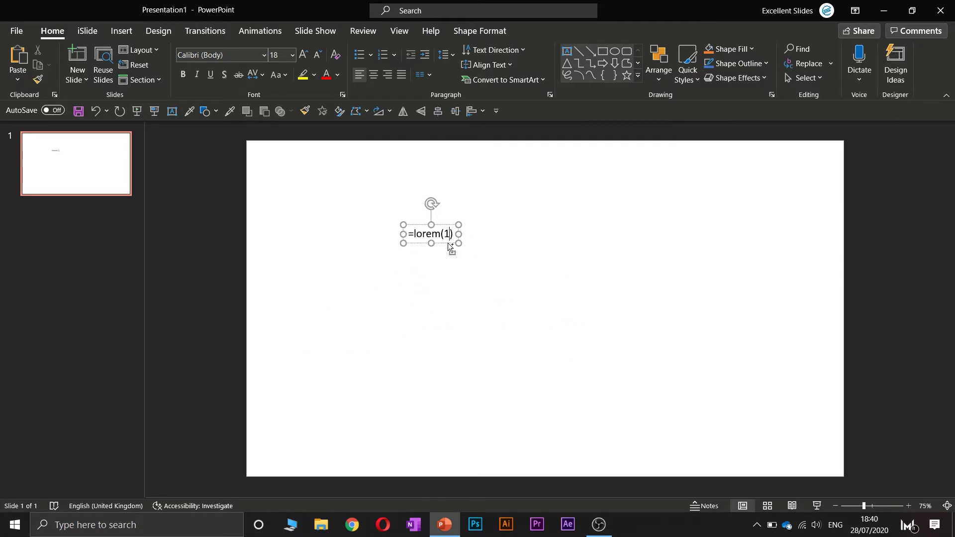
{"action": "scroll", "coordinate": [448, 247], "scroll_direction": "up", "scroll_amount": 6, "text": "ctrl"}
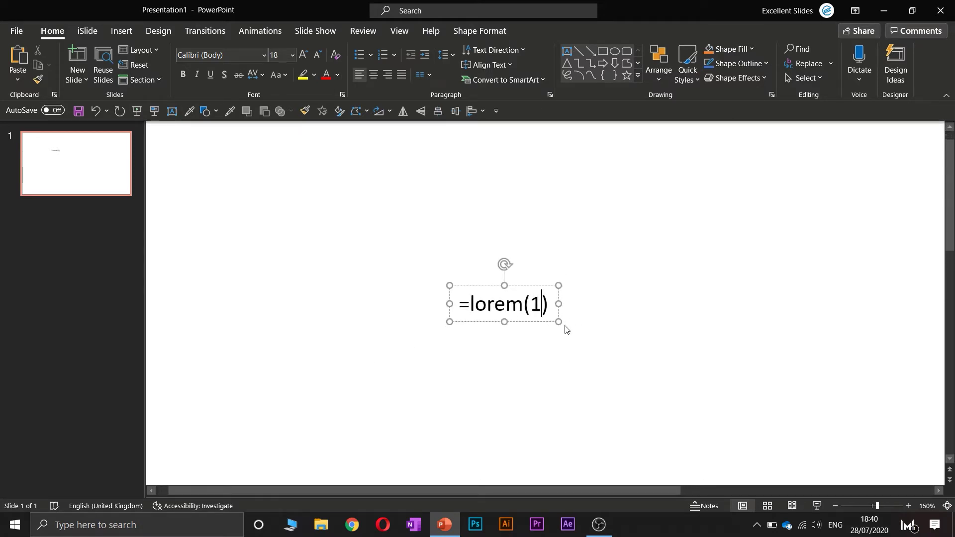
{"action": "key", "text": "Right"}
{"action": "key", "text": "Return"}
Step: Move the text box onto the slide and narrow it so the paragraph wraps
{"action": "scroll", "coordinate": [629, 296], "scroll_direction": "down", "scroll_amount": 4, "text": "ctrl"}
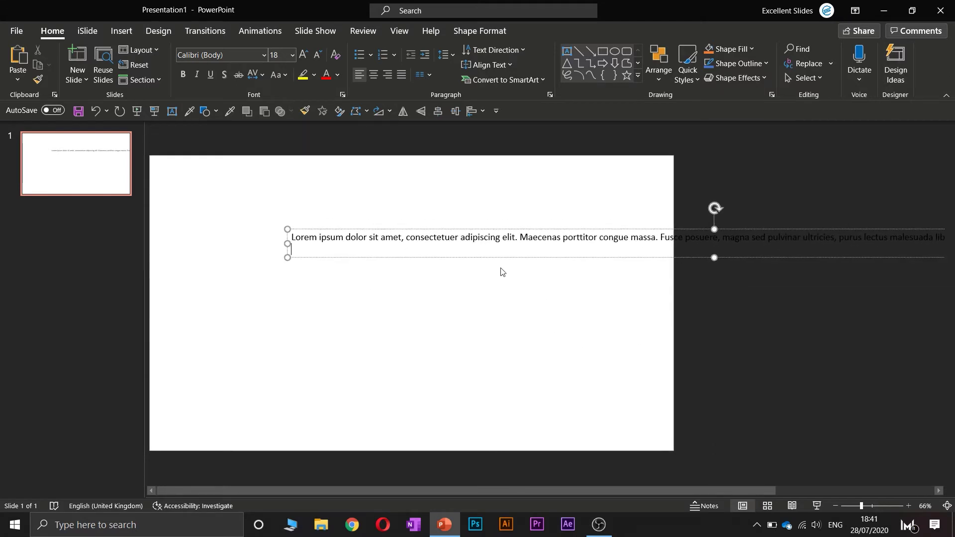
{"action": "left_click_drag", "start_coordinate": [496, 256], "coordinate": [394, 253]}
{"action": "scroll", "coordinate": [796, 279], "scroll_direction": "down", "scroll_amount": 3, "text": "ctrl"}
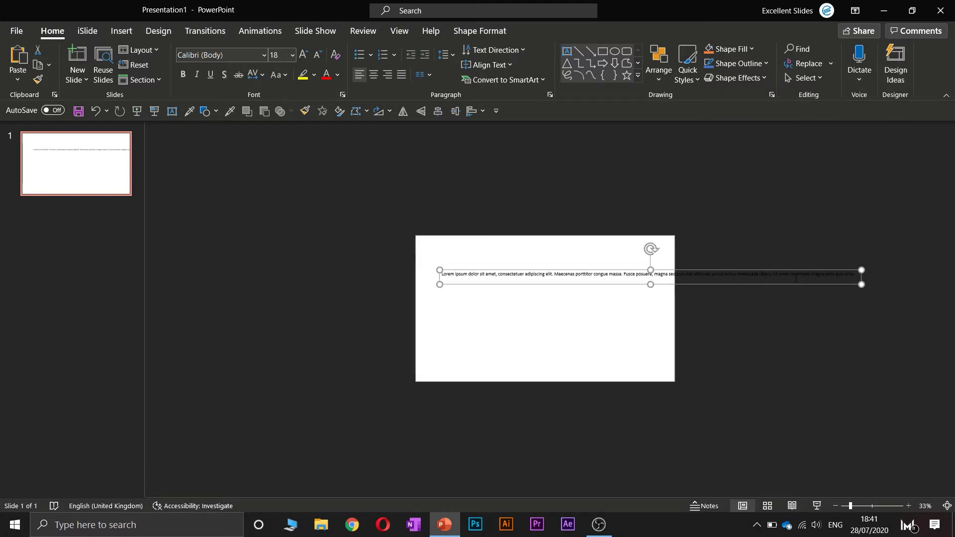
{"action": "left_click_drag", "start_coordinate": [866, 280], "coordinate": [610, 224]}
{"action": "scroll", "coordinate": [597, 289], "scroll_direction": "up", "scroll_amount": 4, "text": "ctrl"}
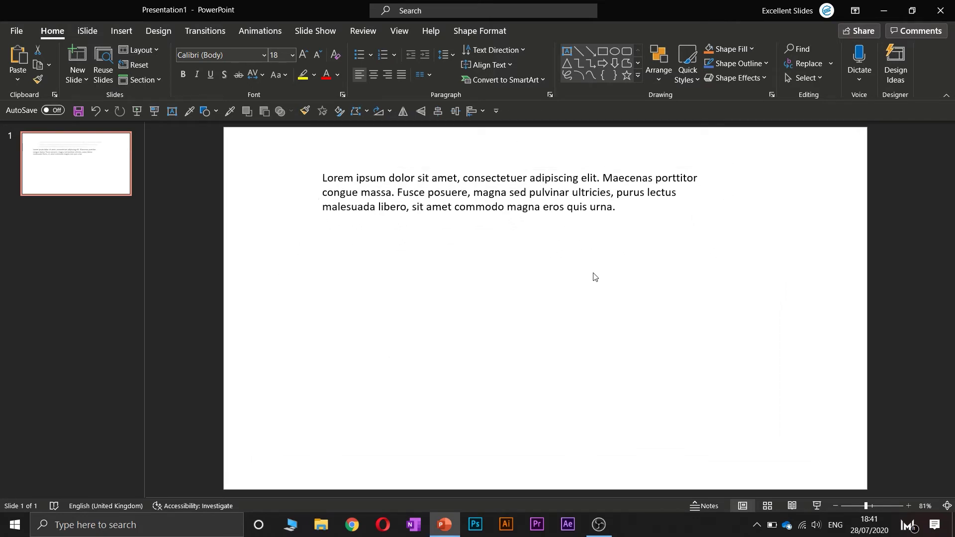
{"action": "left_click", "coordinate": [595, 275]}
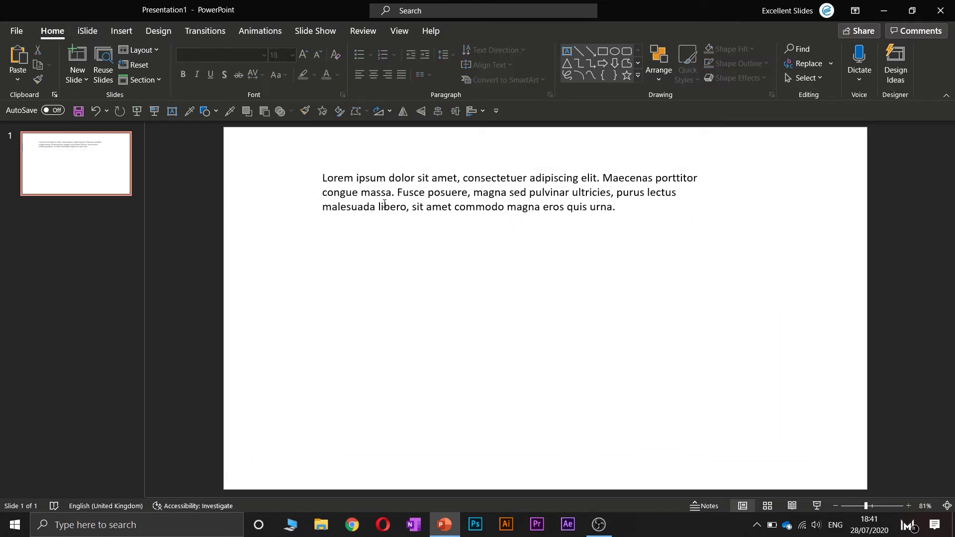
{"action": "left_click", "coordinate": [172, 112]}
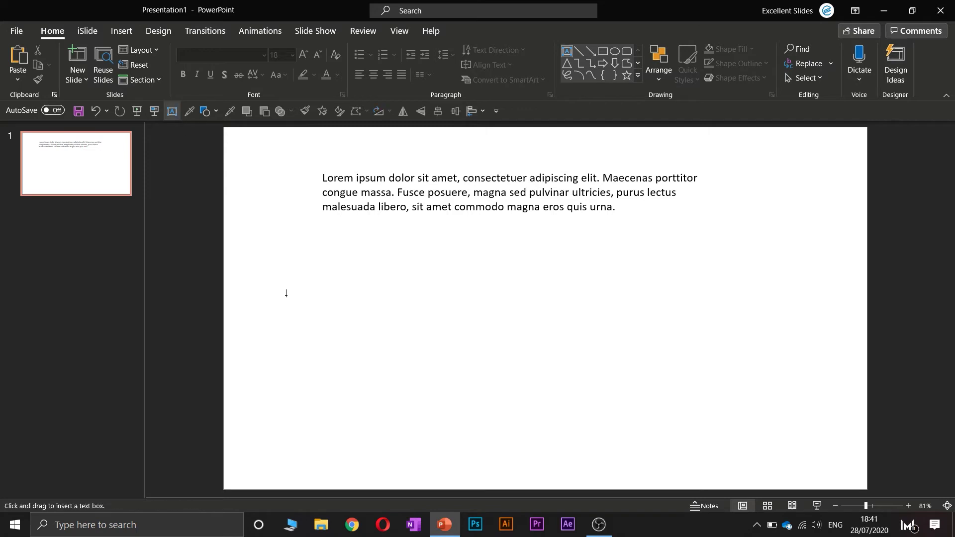
{"action": "left_click", "coordinate": [286, 296]}
{"action": "type", "text": "=loerm"}
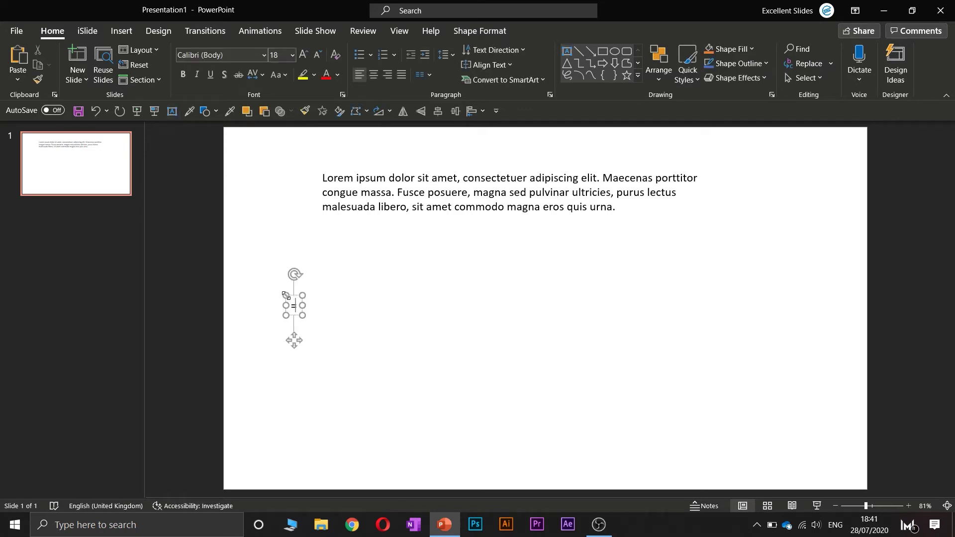
{"action": "key", "text": "BackSpace"}
{"action": "key", "text": "BackSpace"}
{"action": "key", "text": "BackSpace"}
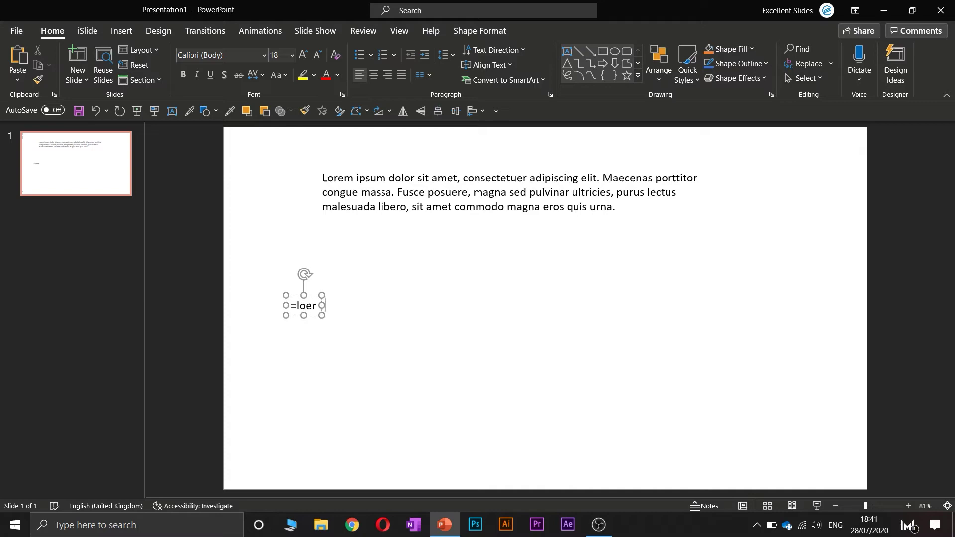
{"action": "type", "text": "rem("}
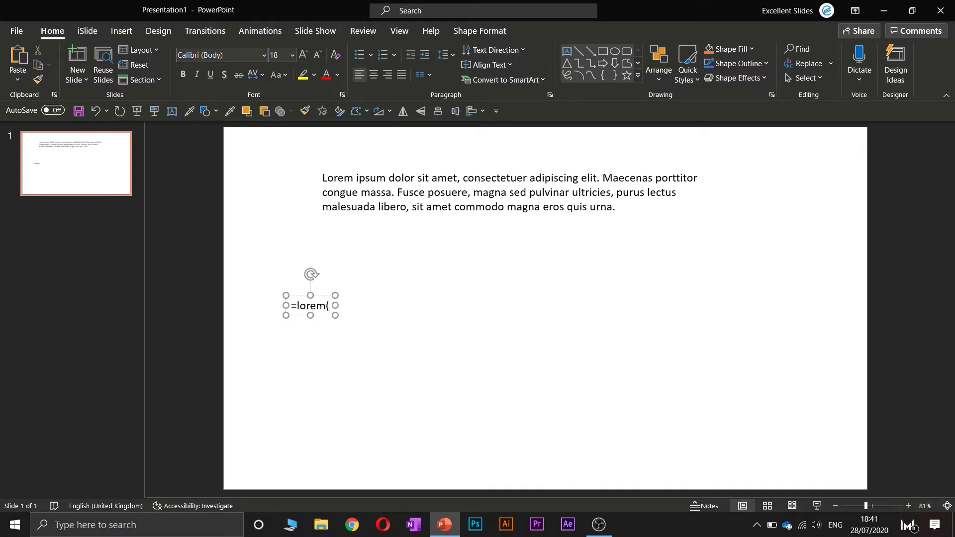
{"action": "type", "text": "3)"}
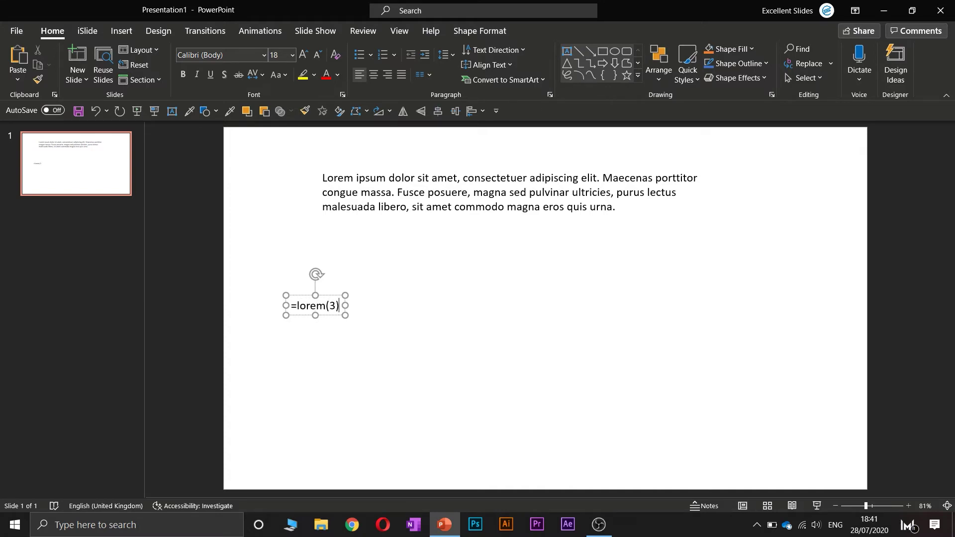
{"action": "key", "text": "Return"}
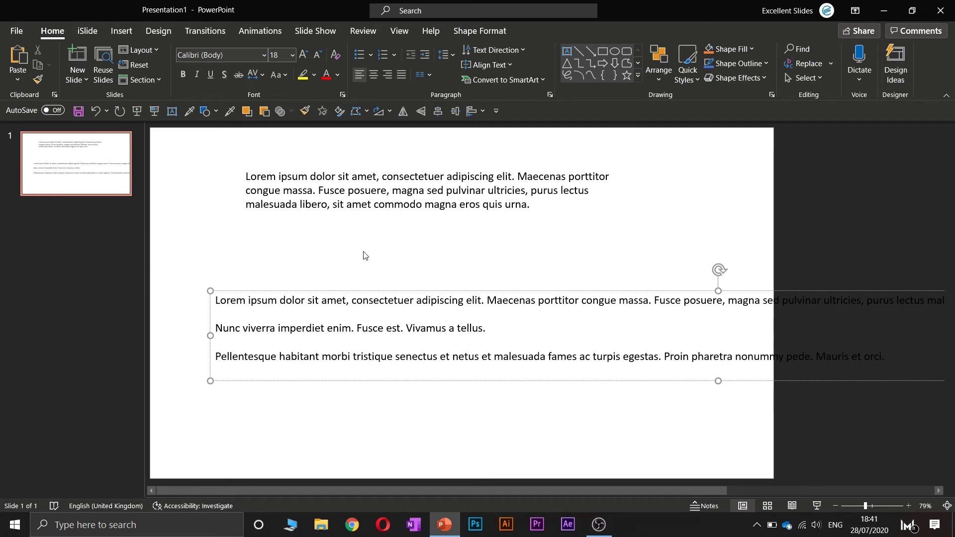
{"action": "left_click_drag", "start_coordinate": [215, 301], "coordinate": [451, 300]}
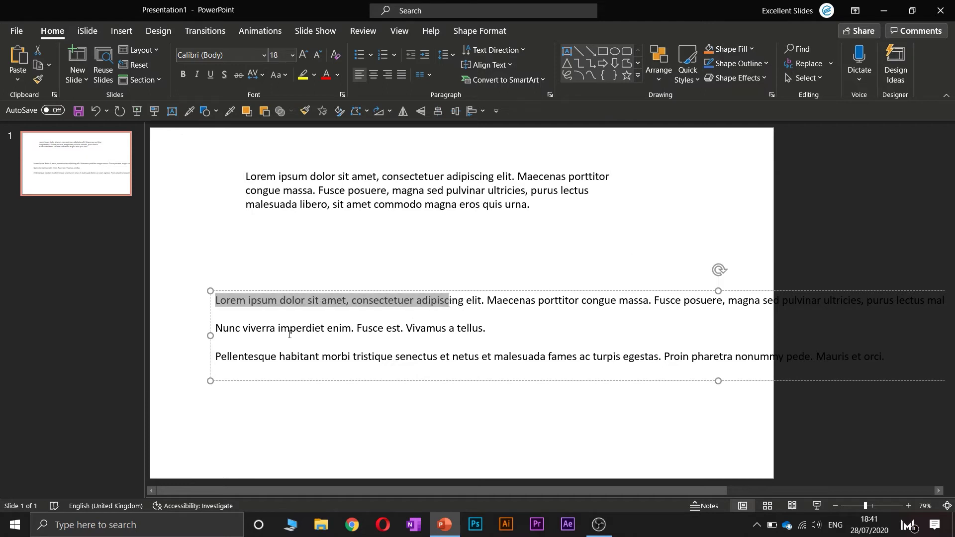
{"action": "left_click_drag", "start_coordinate": [242, 329], "coordinate": [456, 329]}
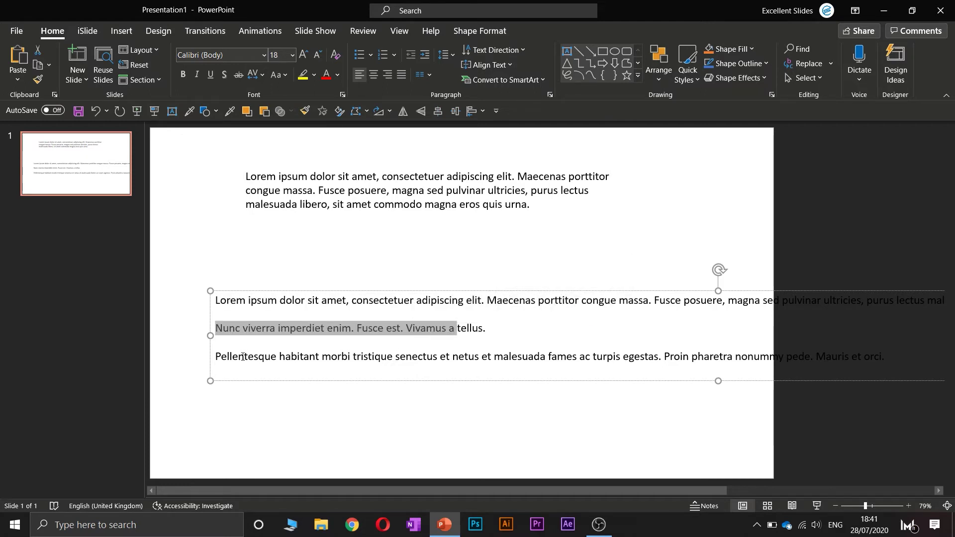
{"action": "left_click_drag", "start_coordinate": [242, 357], "coordinate": [352, 357]}
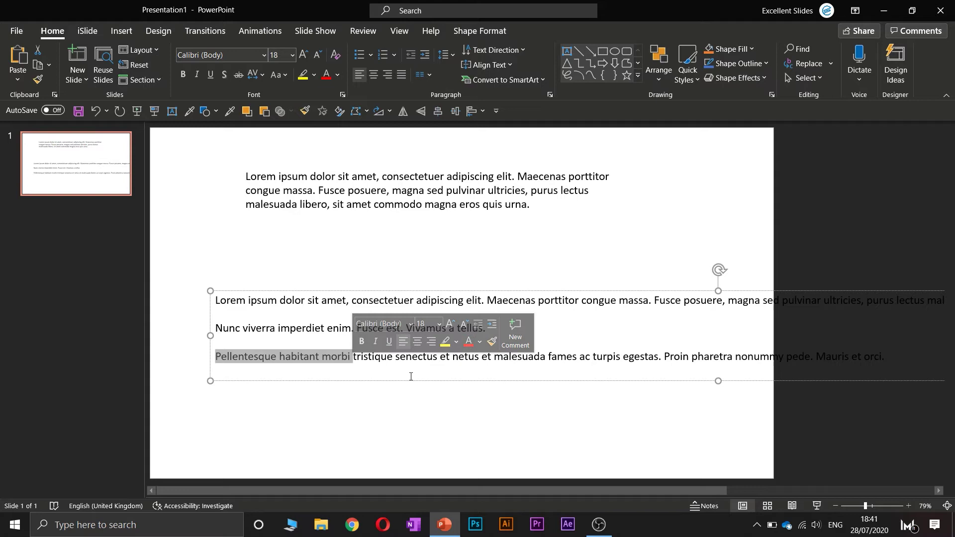
{"action": "left_click_drag", "start_coordinate": [416, 382], "coordinate": [400, 365]}
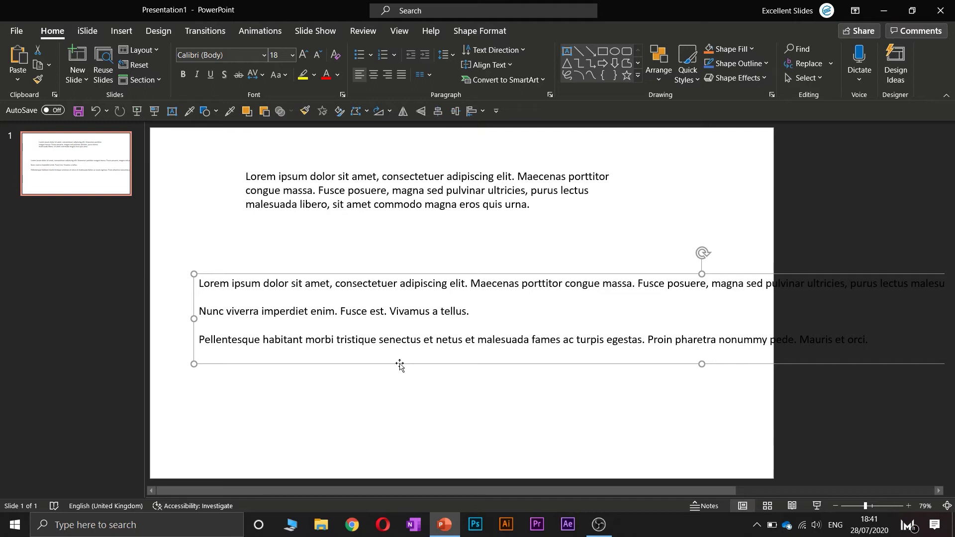
{"action": "key", "text": "Delete"}
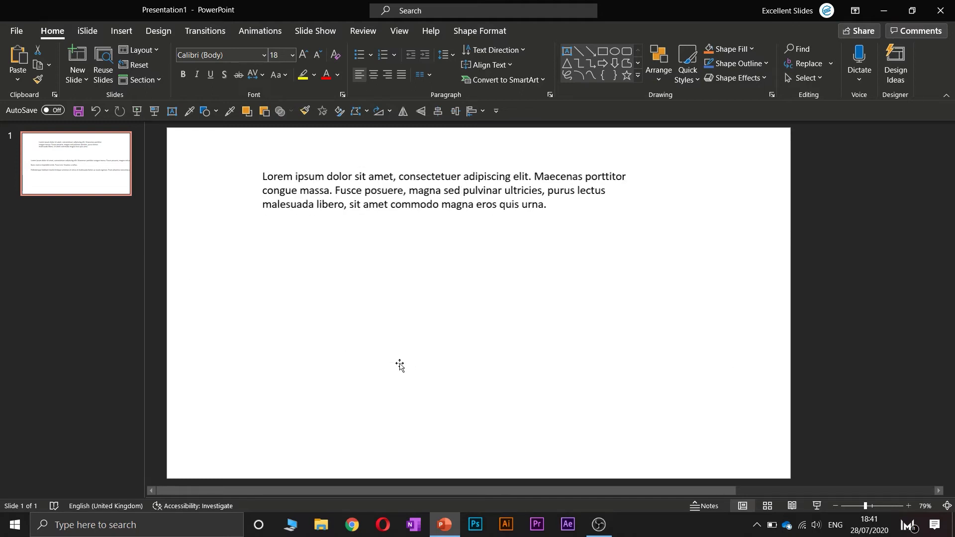
Step: Clear all text from the box and generate a new paragraph with =LOREM(1)
{"action": "left_click", "coordinate": [467, 194]}
{"action": "key", "text": "ctrl+a"}
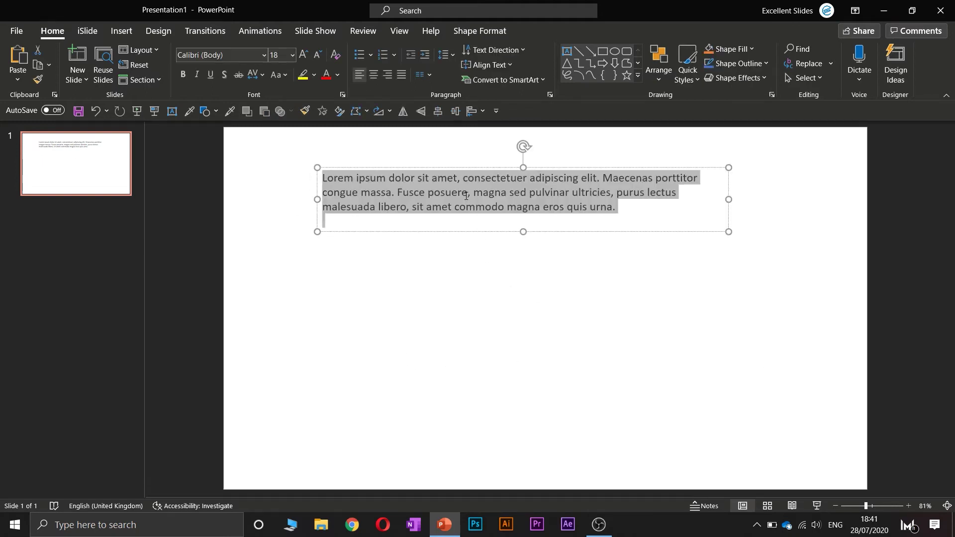
{"action": "key", "text": "Delete"}
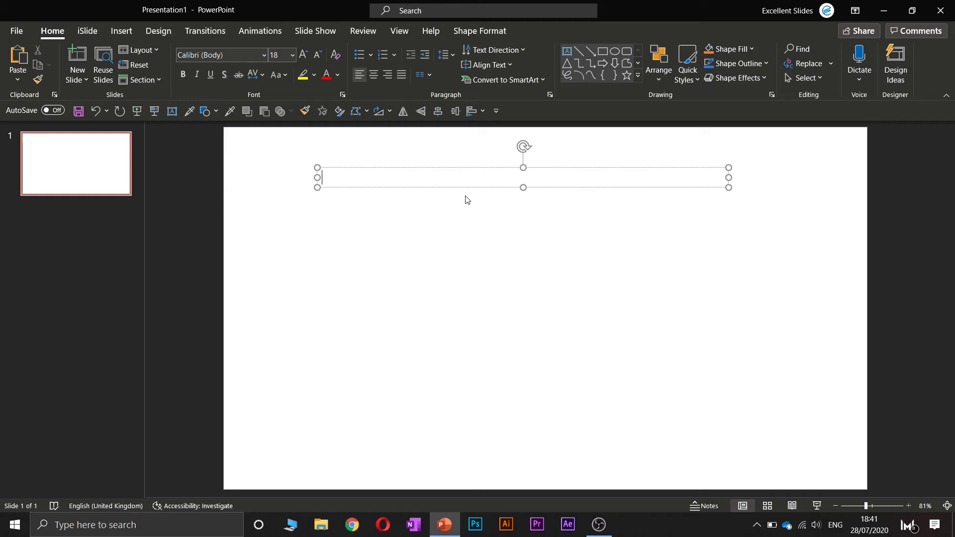
{"action": "type", "text": "=LOREM("}
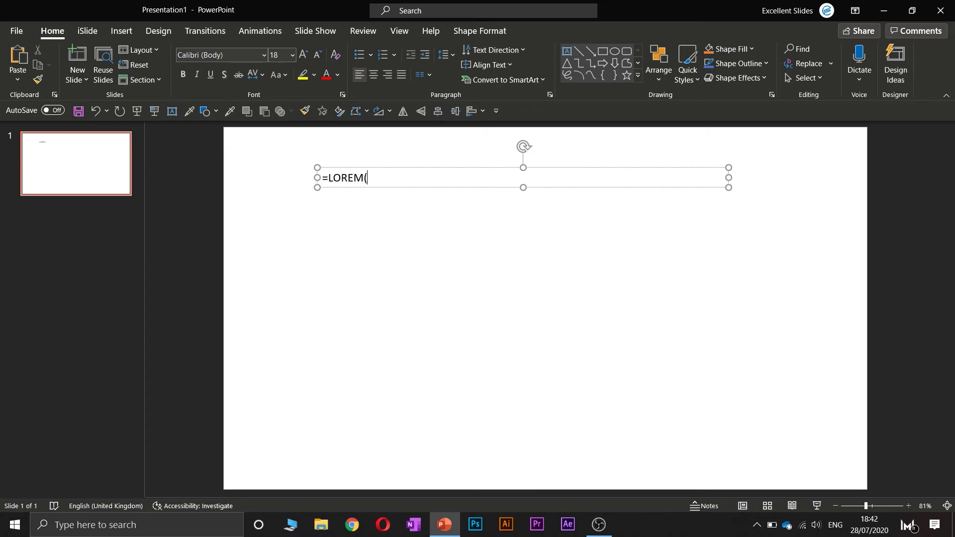
{"action": "type", "text": "1)"}
{"action": "key", "text": "Return"}
Step: Drag the lorem ipsum text box slightly lower and a little left
{"action": "left_click_drag", "start_coordinate": [457, 232], "coordinate": [449, 262]}
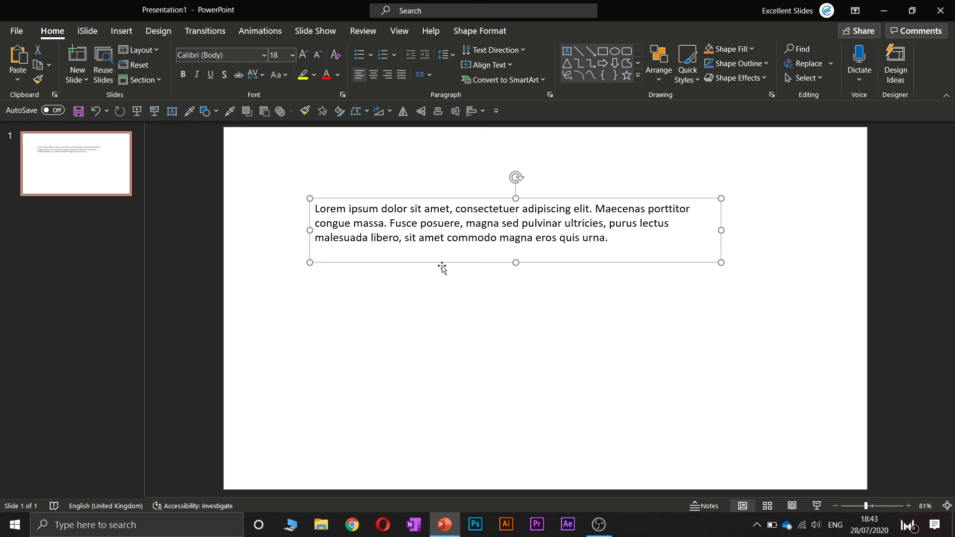
Step: Delete the selected lorem ipsum text box
{"action": "key", "text": "Delete"}
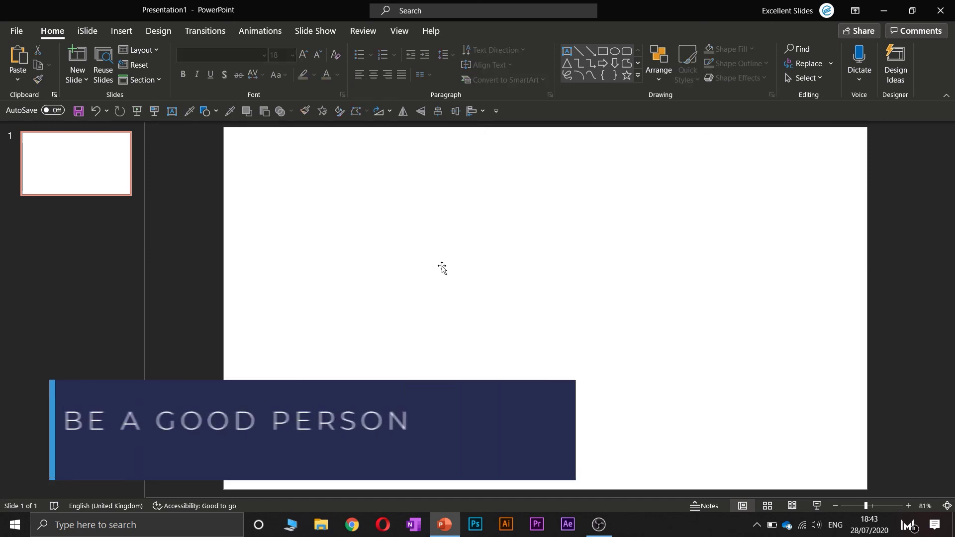